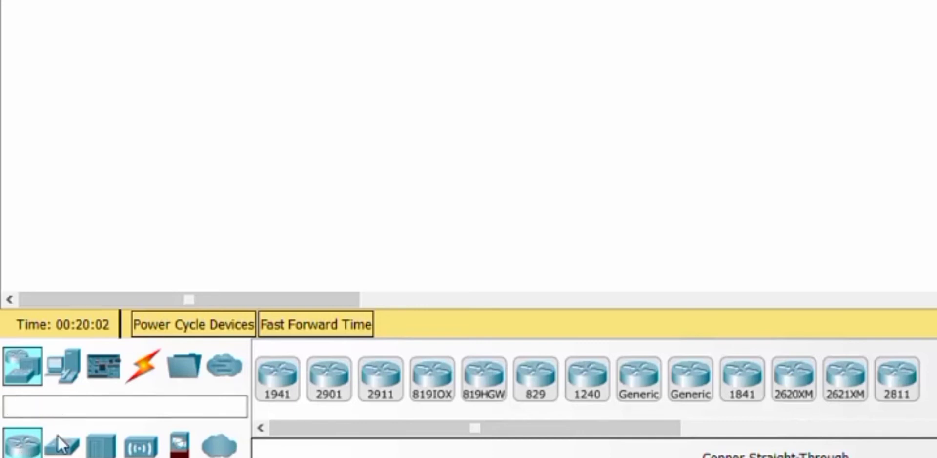
# - Browse the network device categories, including switches, hubs, wireless devices, security and WAN emulation, and return to the routers
pyautogui.click(80, 445)
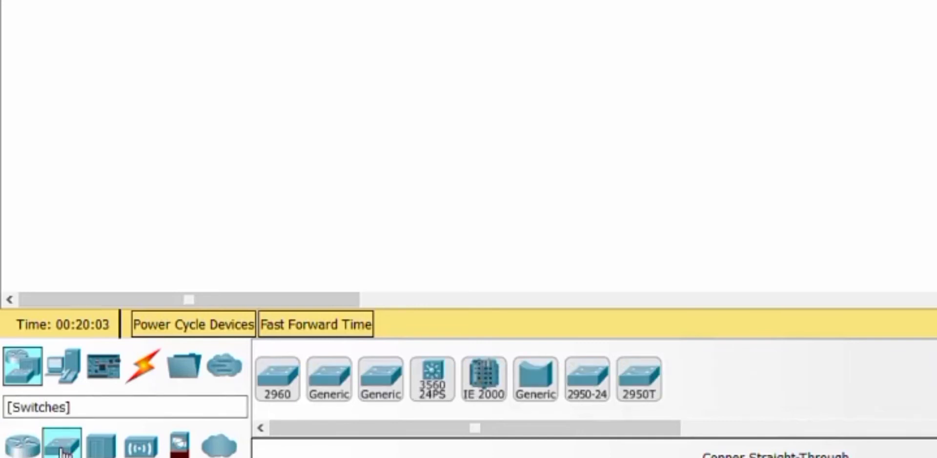
pyautogui.click(100, 445)
pyautogui.click(130, 447)
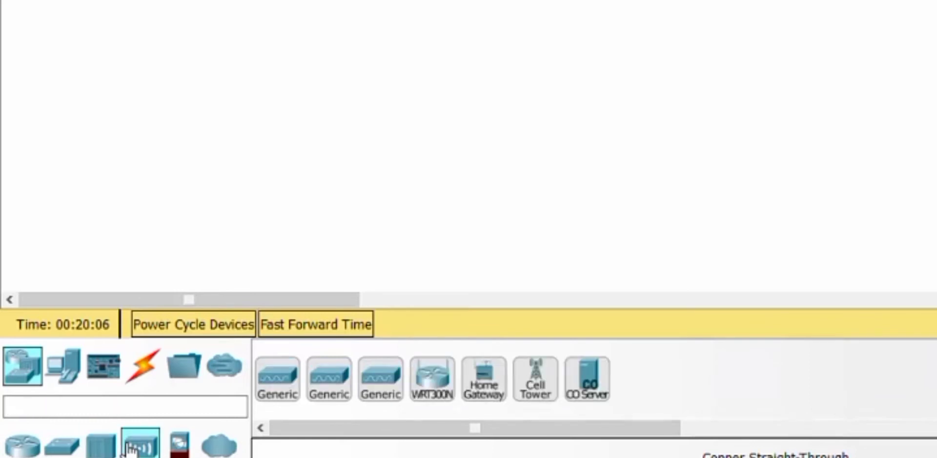
pyautogui.click(181, 447)
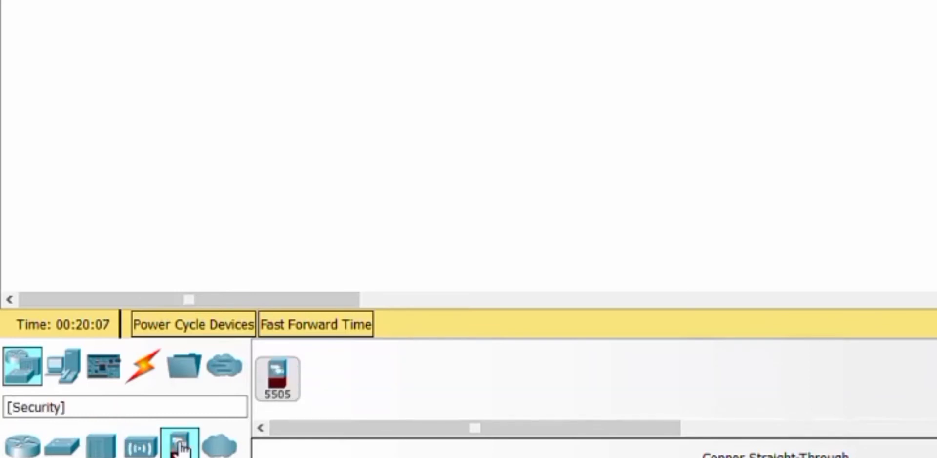
pyautogui.click(218, 447)
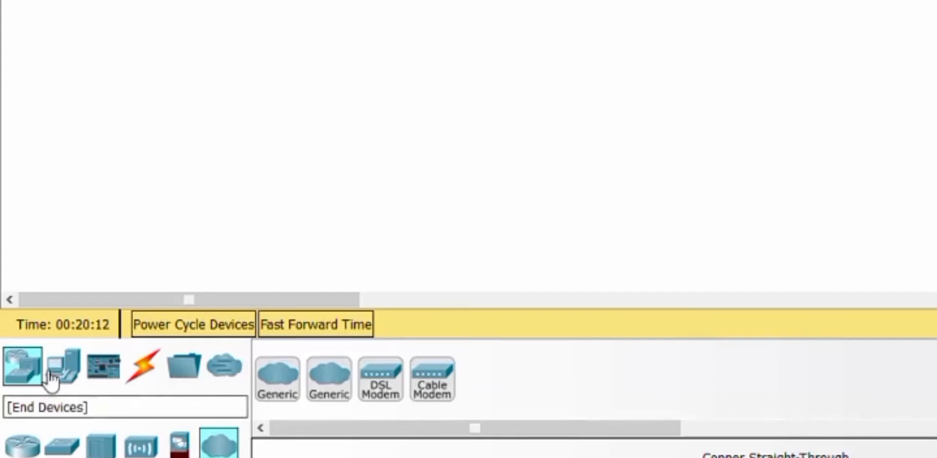
pyautogui.click(24, 378)
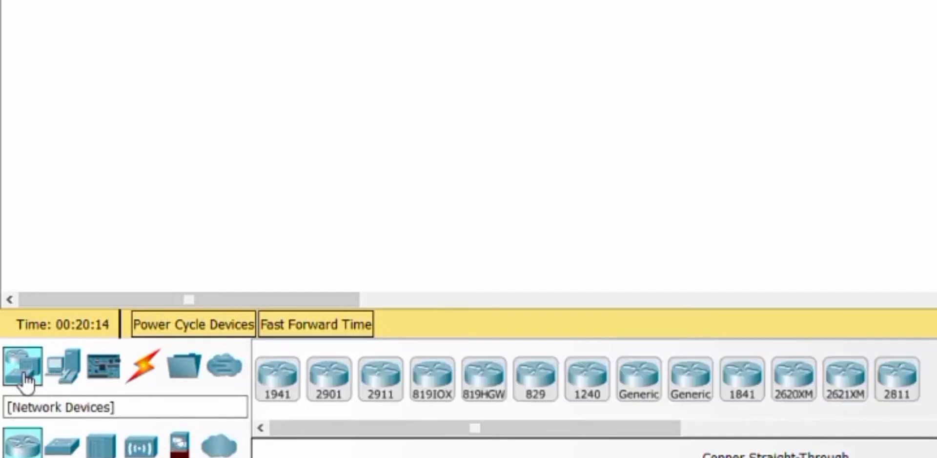
# - Look through the end device categories, covering home, smart city, industrial and power grid devices
pyautogui.click(65, 380)
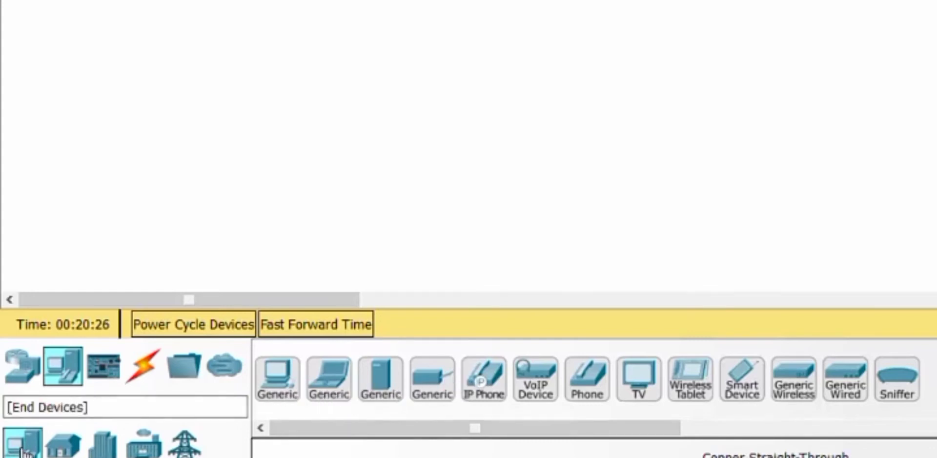
pyautogui.click(66, 451)
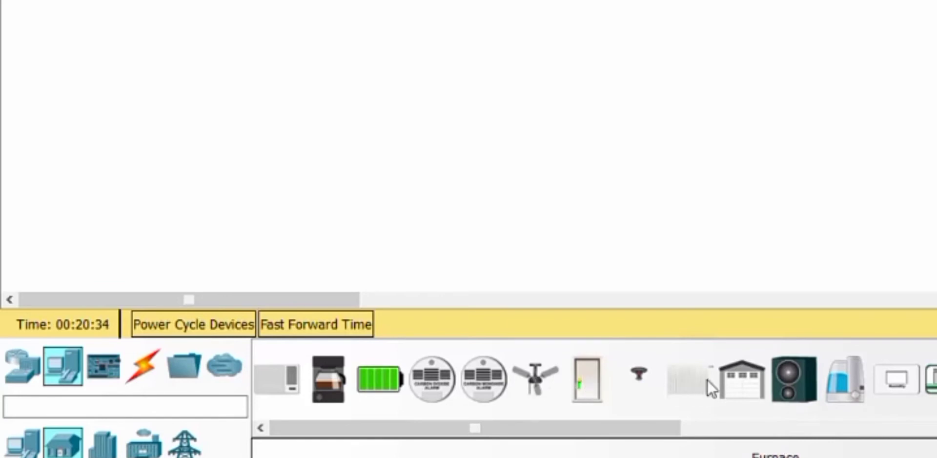
pyautogui.click(101, 452)
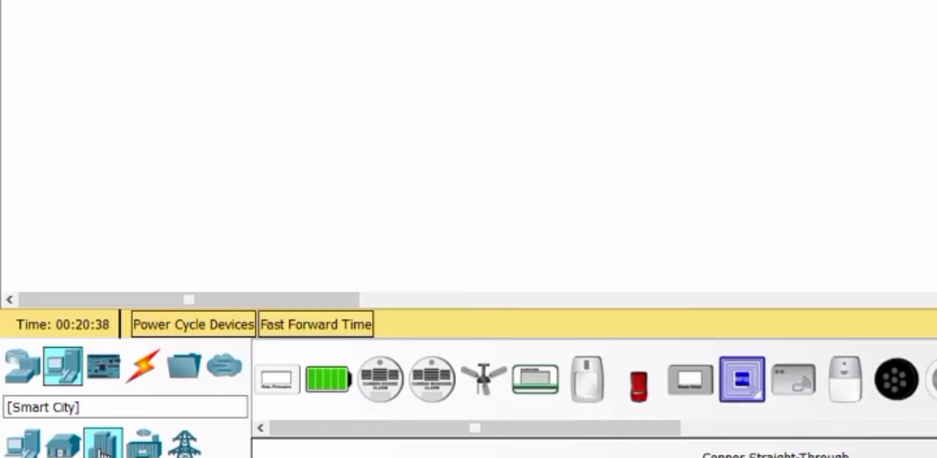
pyautogui.click(145, 450)
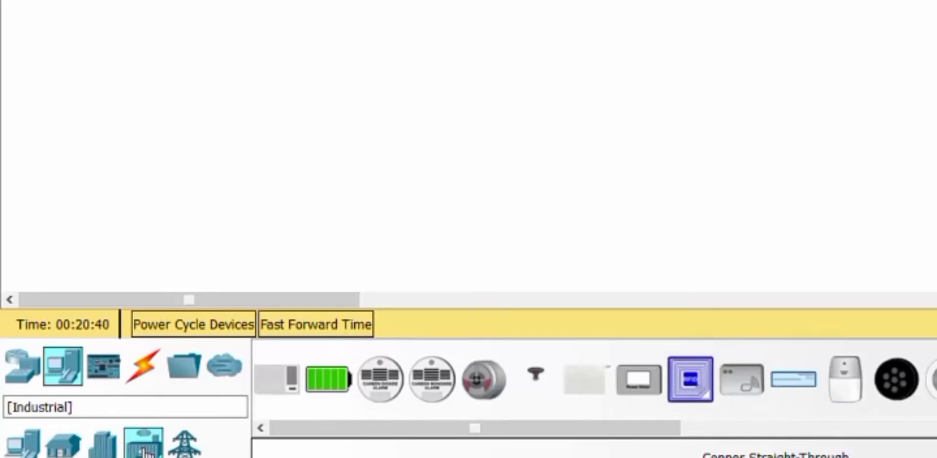
pyautogui.click(187, 450)
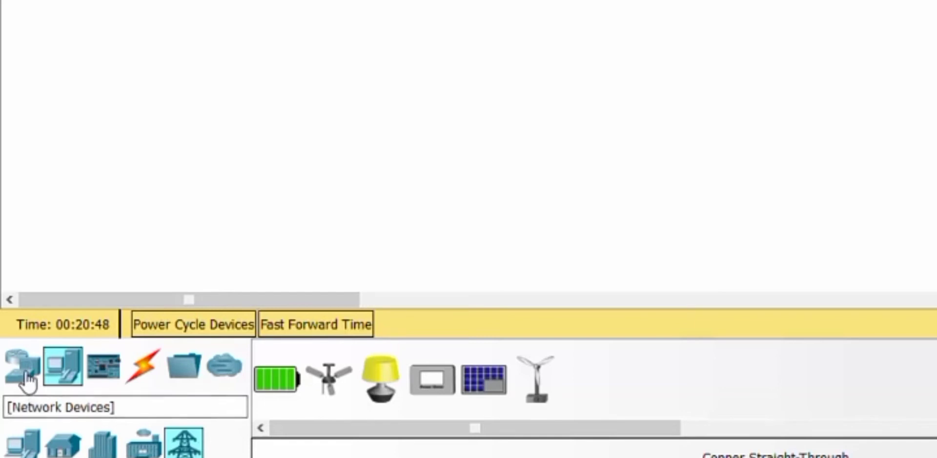
# - Review the available components, sensors, connection cables, miscellaneous devices and multiuser connection, ending back at the network devices
pyautogui.click(103, 373)
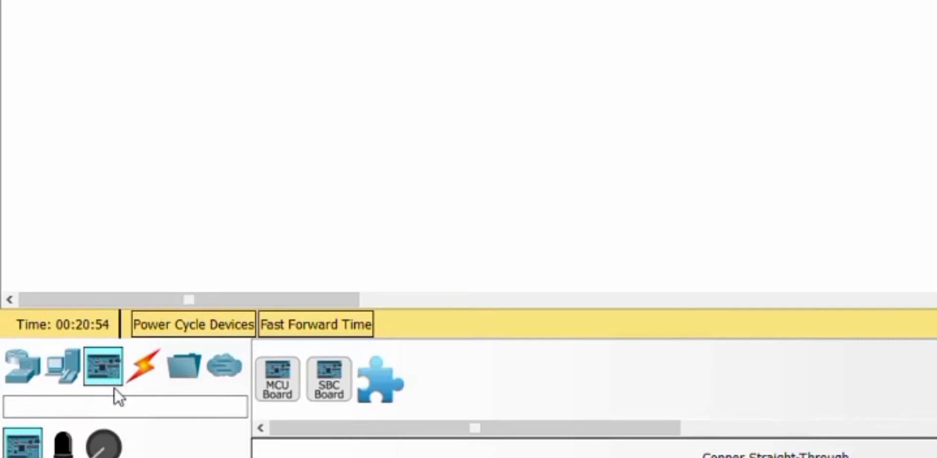
pyautogui.click(62, 447)
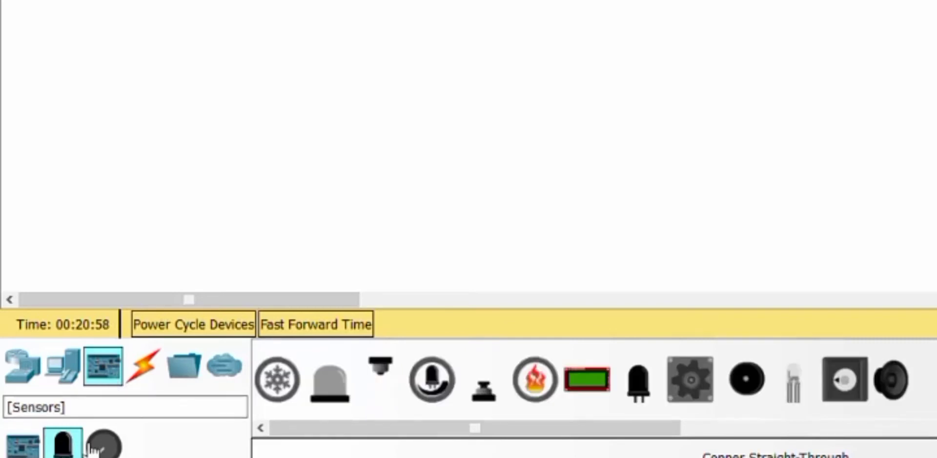
pyautogui.click(101, 451)
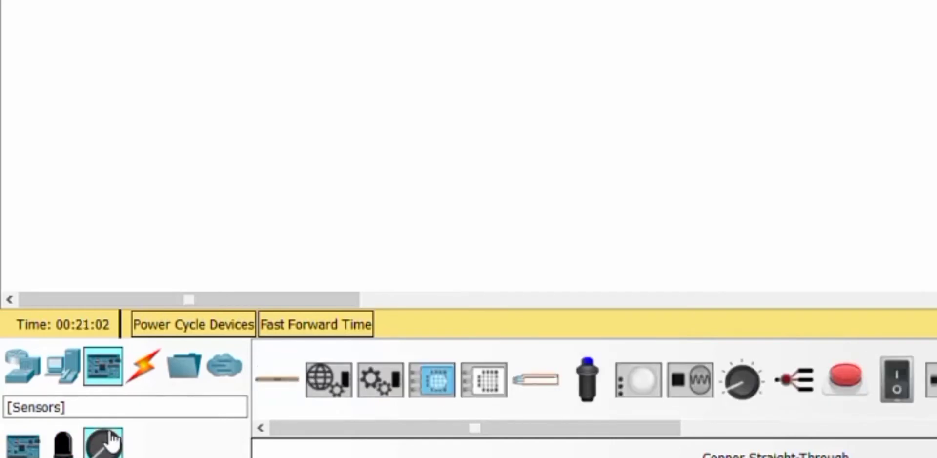
pyautogui.click(143, 376)
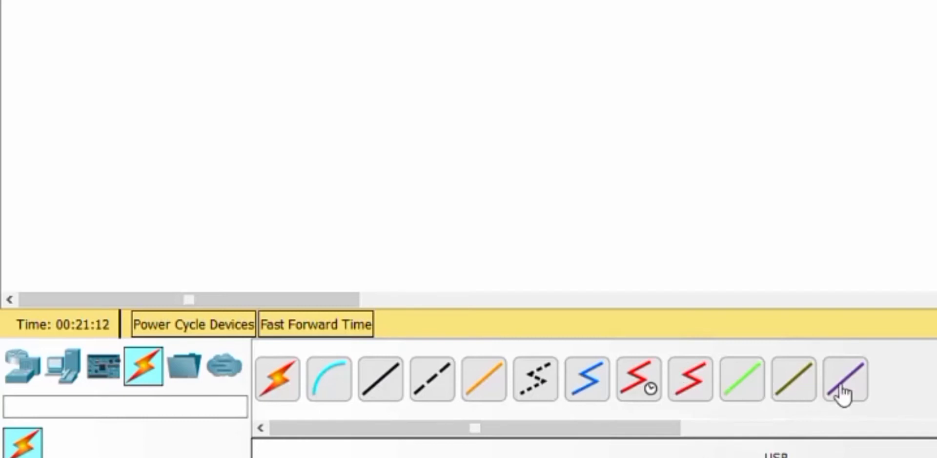
pyautogui.click(190, 376)
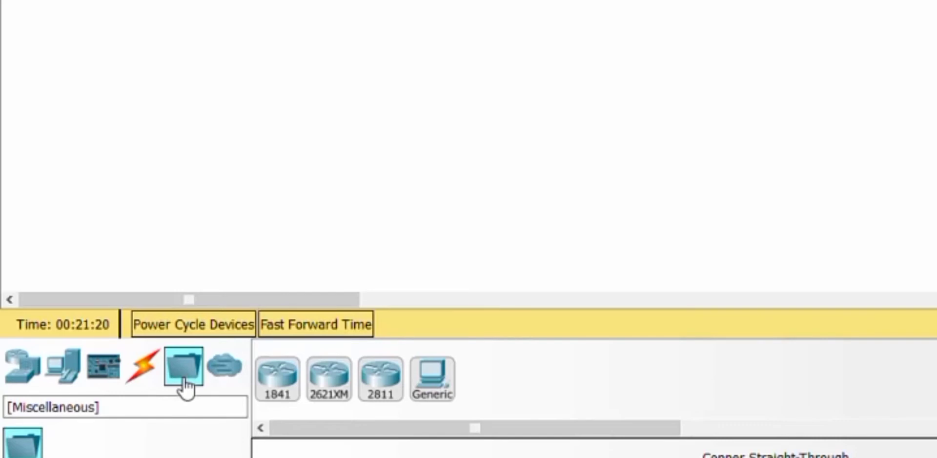
pyautogui.click(221, 381)
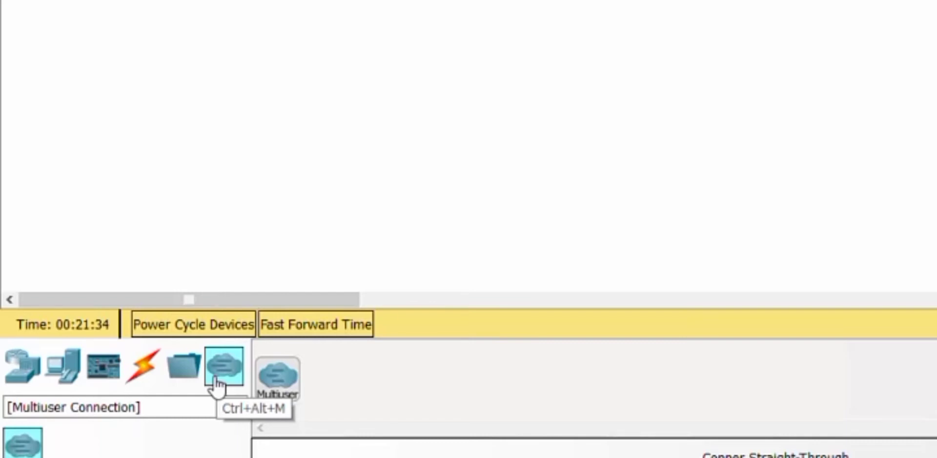
pyautogui.click(35, 378)
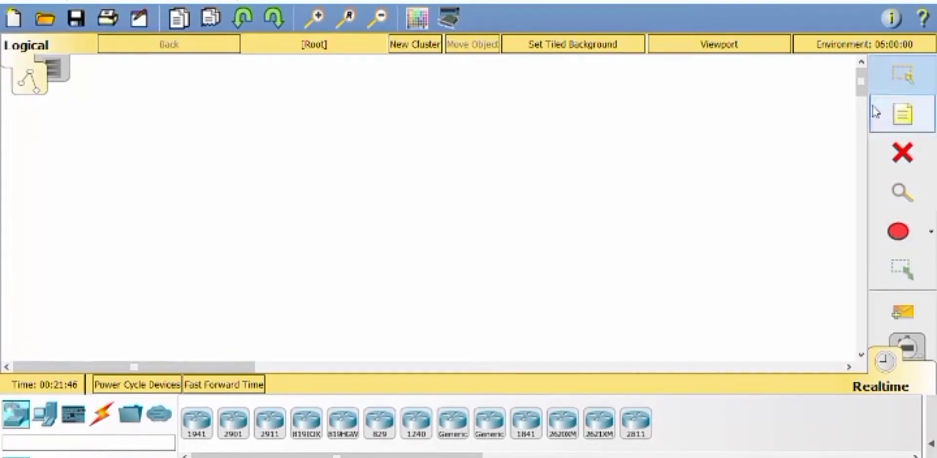
# - Examine the workspace tools for selecting, placing notes, deleting and drawing shapes, including the ellipse's outline and fill options
pyautogui.moveTo(677, 126); pyautogui.dragTo(667, 165)
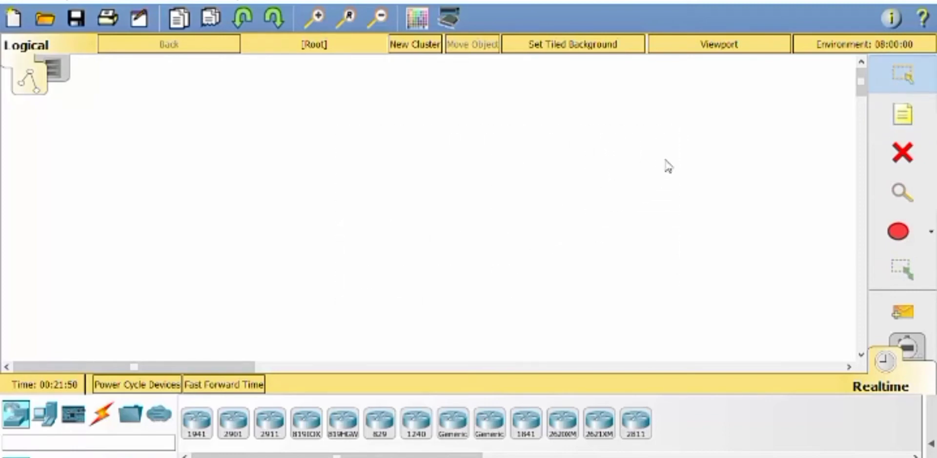
pyautogui.click(910, 124)
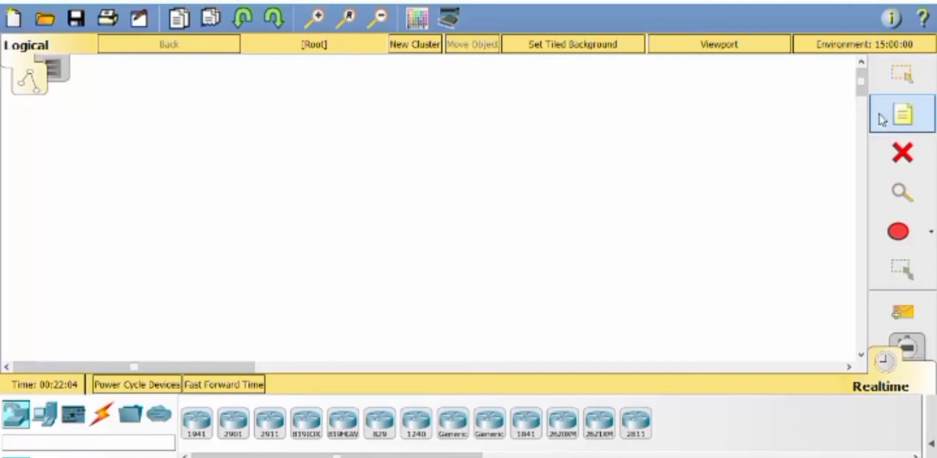
pyautogui.click(917, 155)
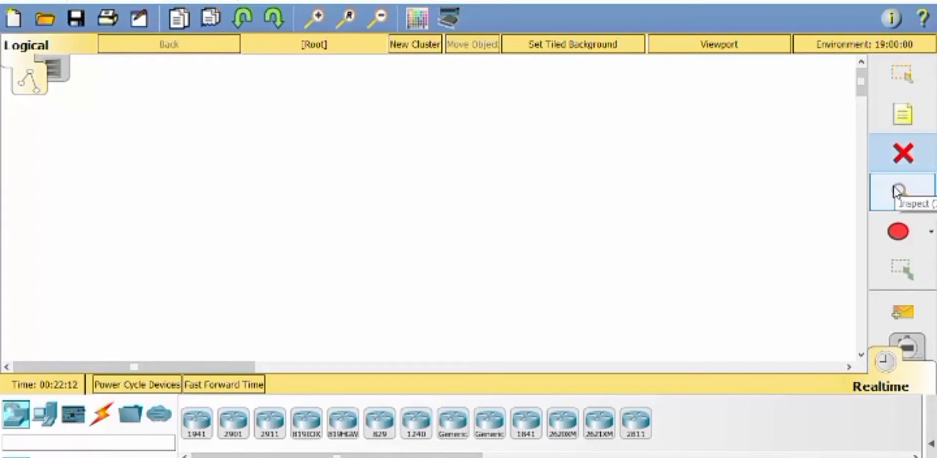
pyautogui.click(906, 233)
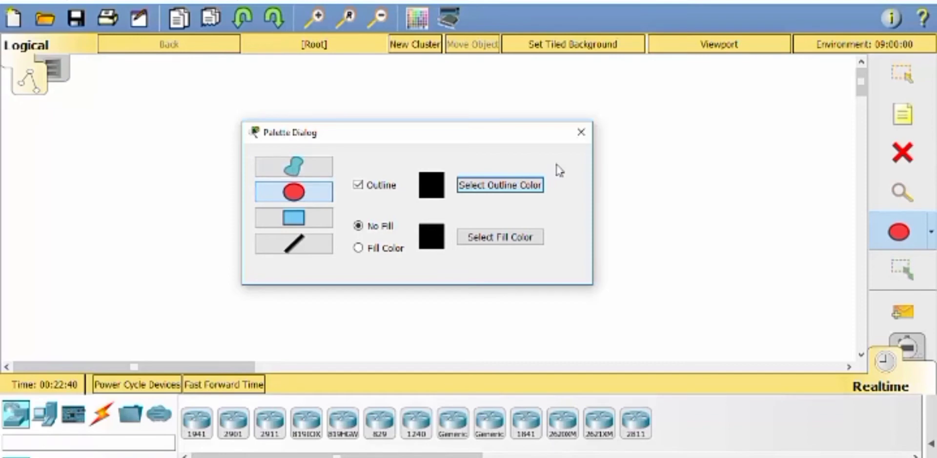
pyautogui.click(579, 132)
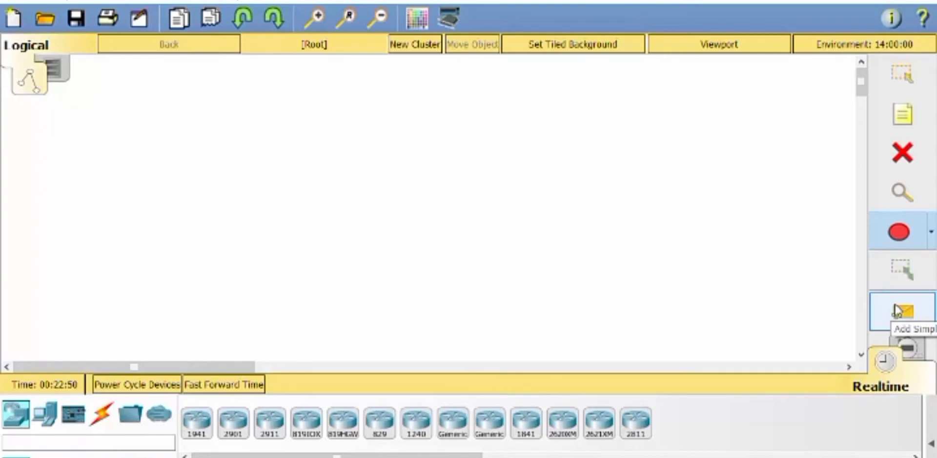
pyautogui.click(698, 269)
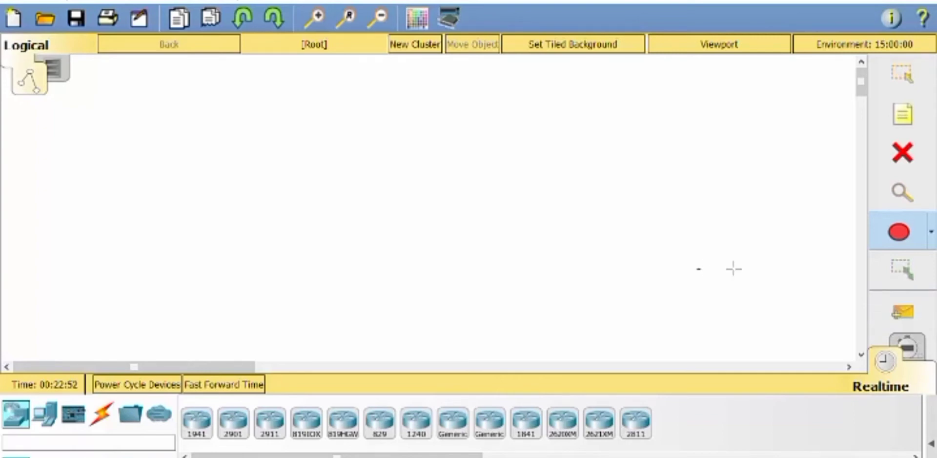
pyautogui.click(902, 73)
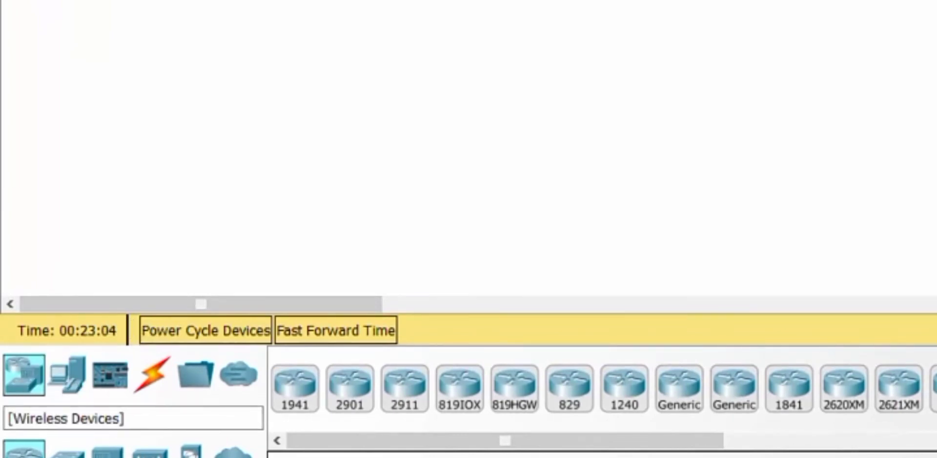
# - Add a WRT300N wireless router to the logical workspace
pyautogui.click(150, 454)
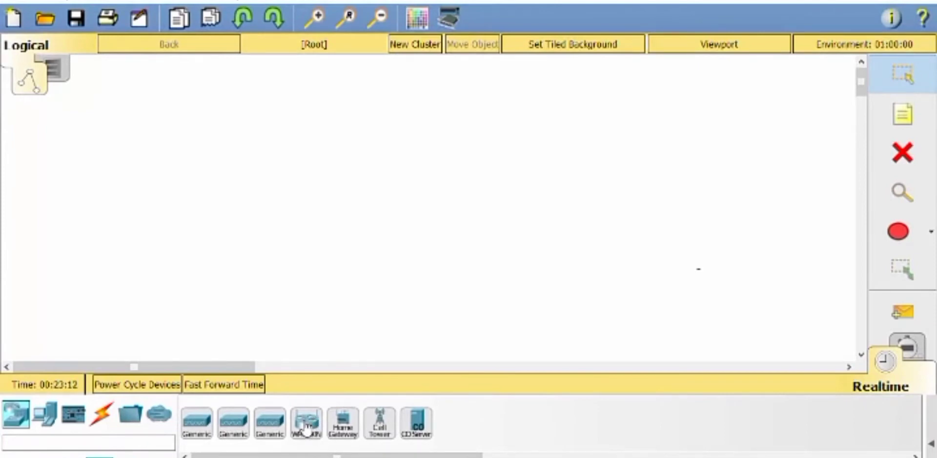
pyautogui.click(305, 428)
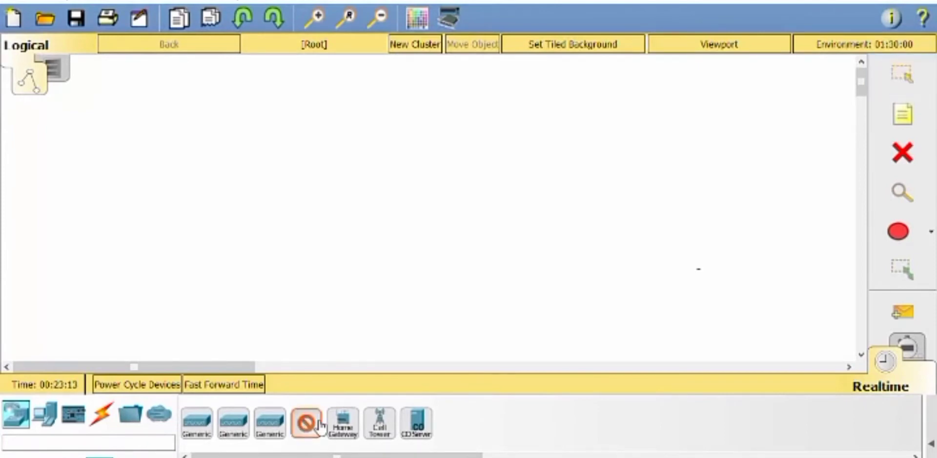
pyautogui.click(179, 164)
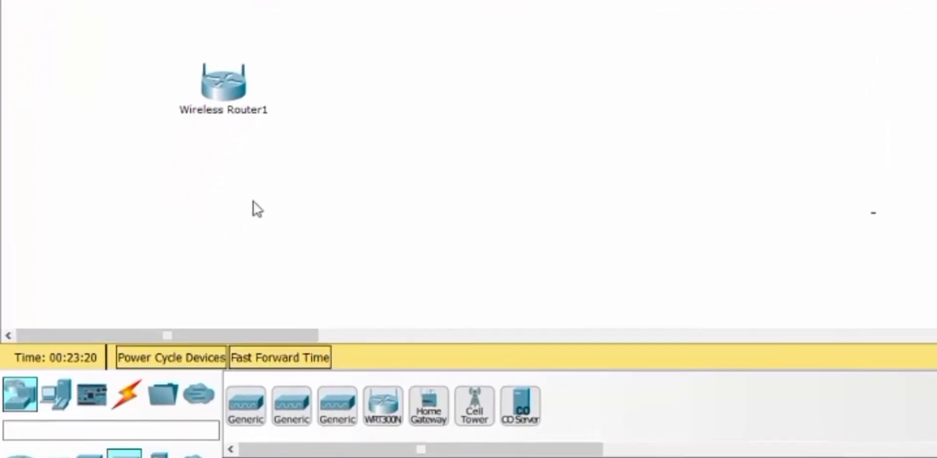
# - Place a generic laptop and a generic PC on opposite sides below the wireless router
pyautogui.click(58, 399)
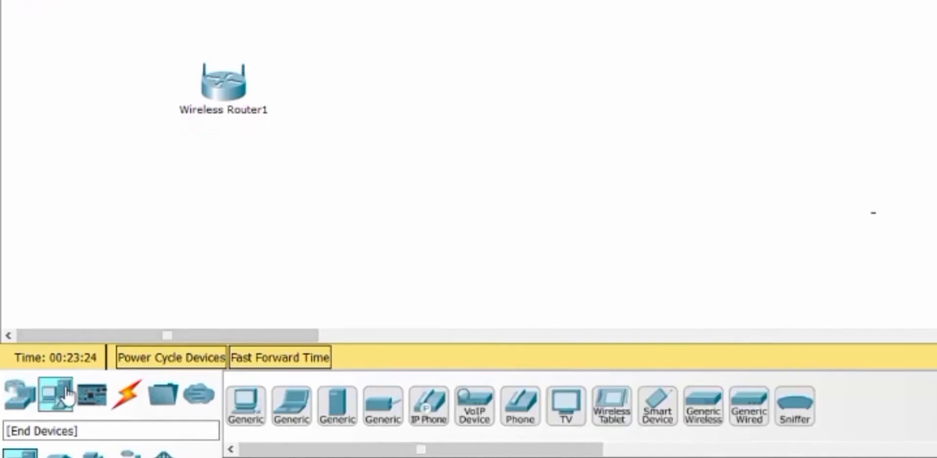
pyautogui.click(298, 410)
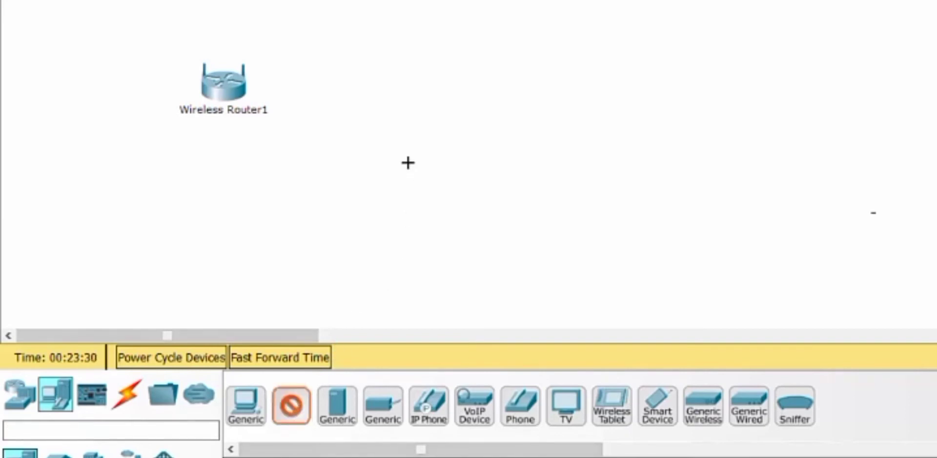
pyautogui.click(383, 151)
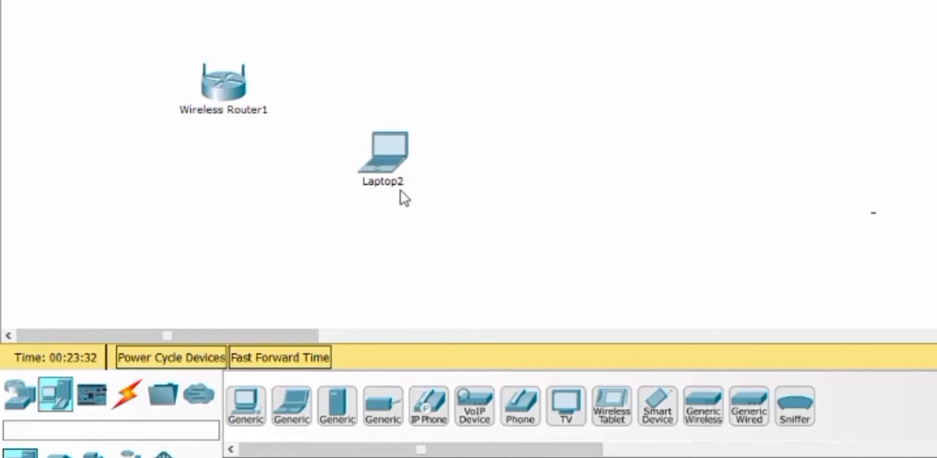
pyautogui.click(258, 415)
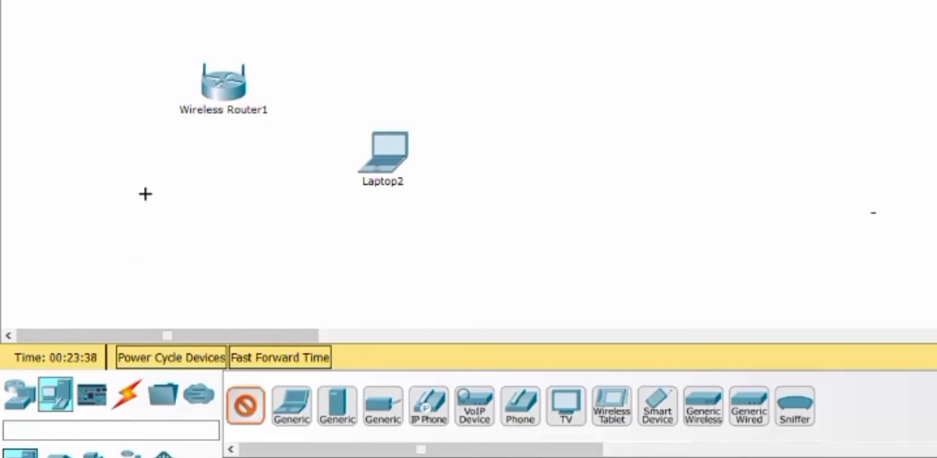
pyautogui.click(141, 177)
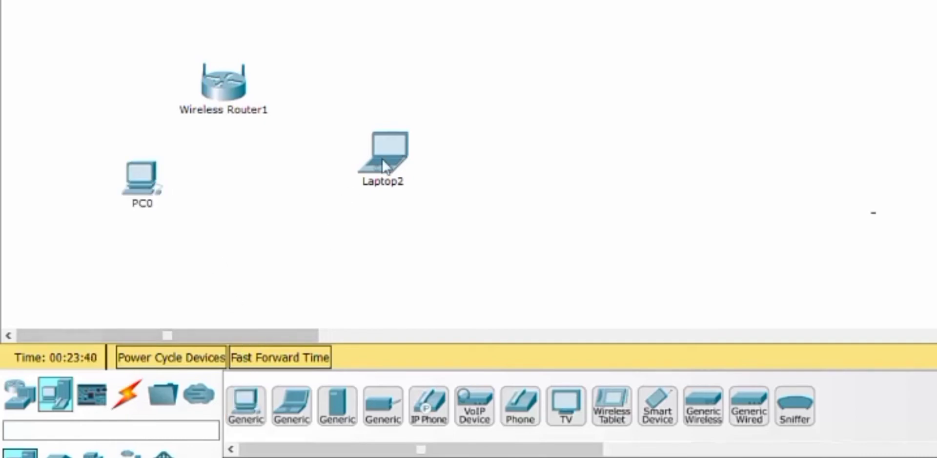
pyautogui.moveTo(381, 159); pyautogui.dragTo(350, 169)
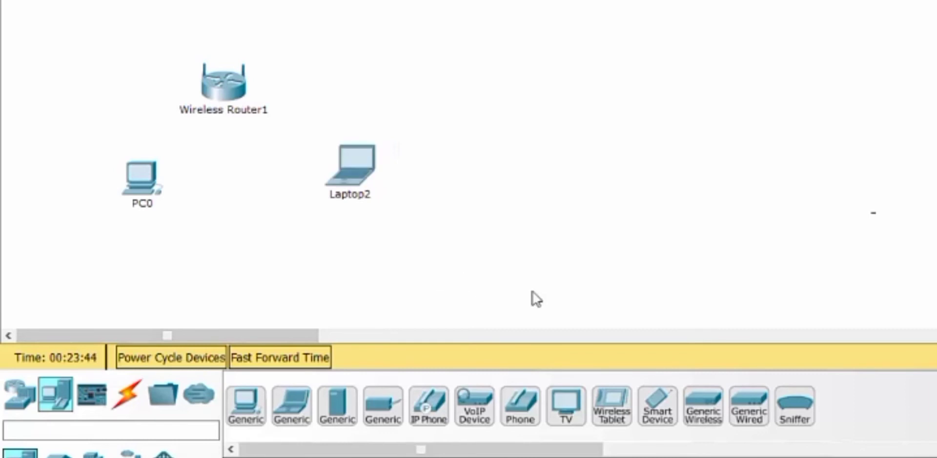
# - Place a smart device between the PC and the laptop, and shift the laptop slightly lower
pyautogui.click(662, 415)
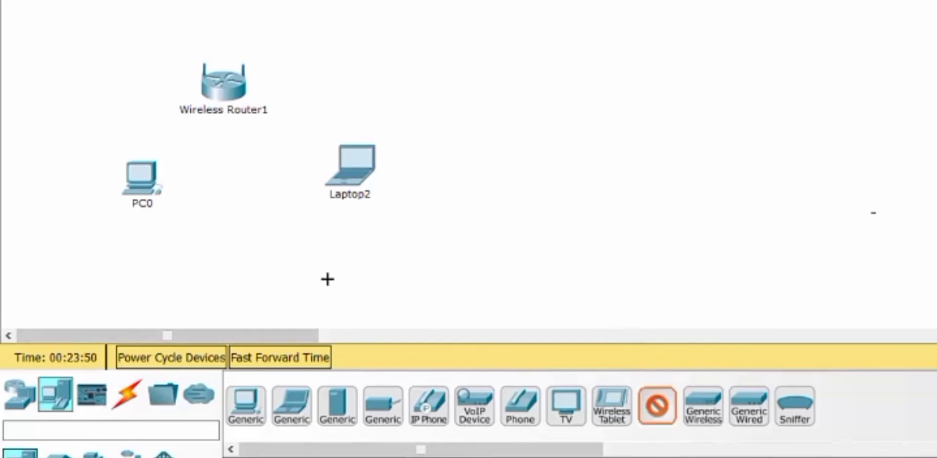
pyautogui.click(245, 188)
pyautogui.moveTo(356, 178); pyautogui.dragTo(362, 193)
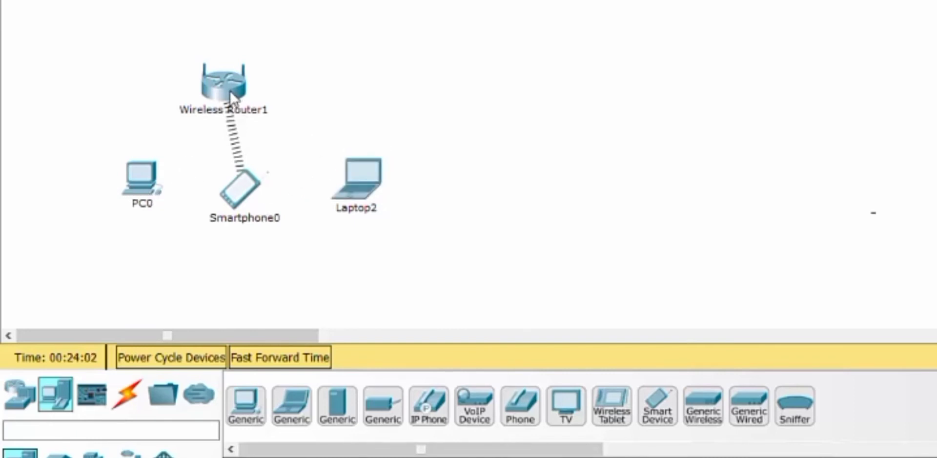
# - Connect the PC's FastEthernet0 port to the wireless router's Ethernet 1 port with a copper straight-through cable, and nudge the PC outward
pyautogui.click(129, 401)
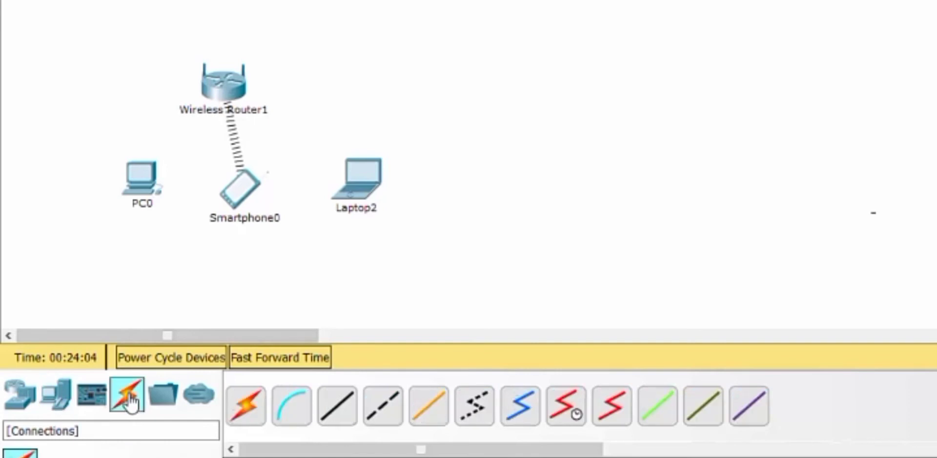
pyautogui.click(340, 410)
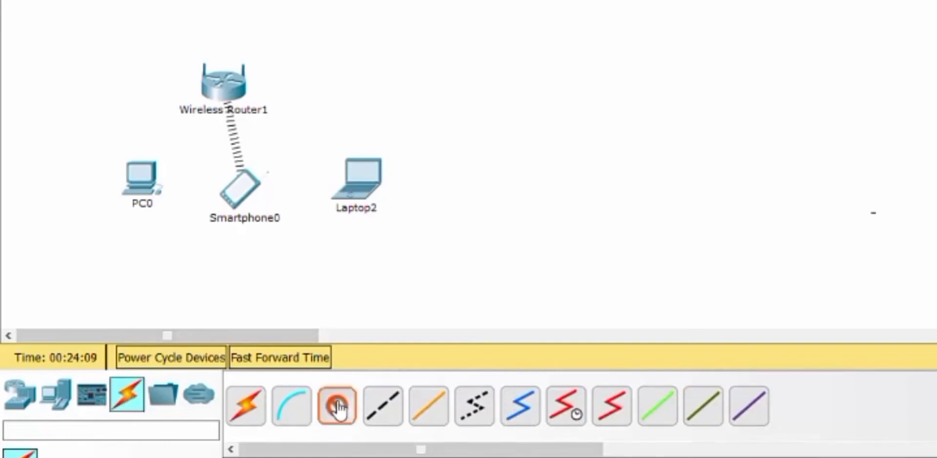
pyautogui.click(146, 181)
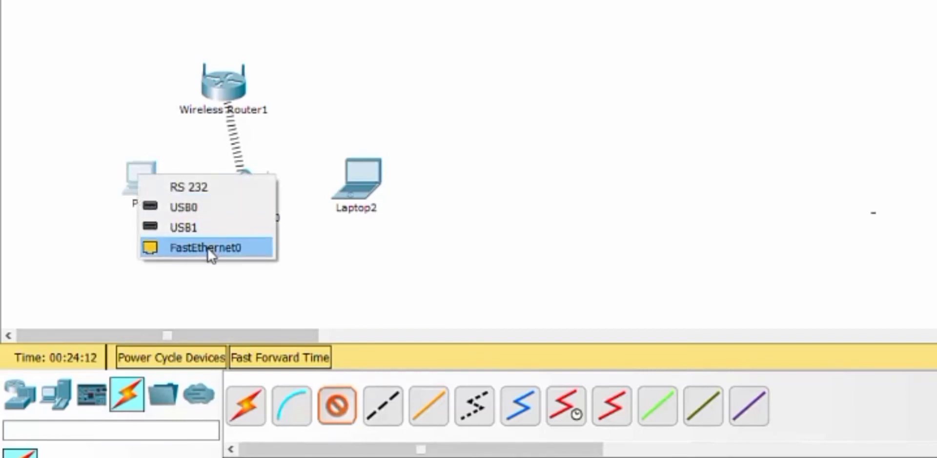
pyautogui.click(221, 248)
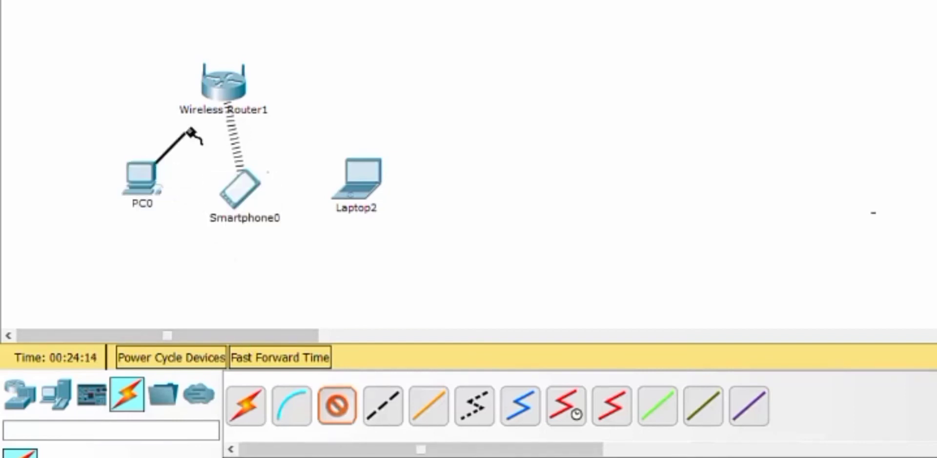
pyautogui.click(220, 91)
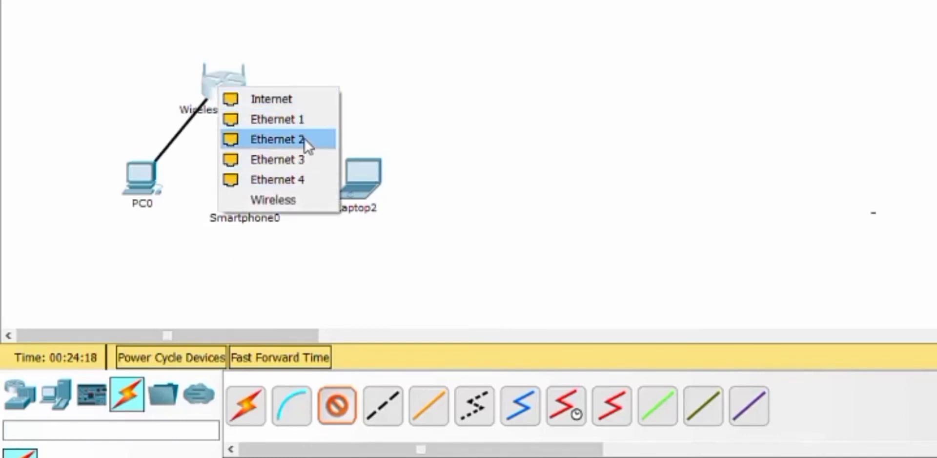
pyautogui.click(307, 125)
pyautogui.moveTo(148, 197); pyautogui.dragTo(133, 205)
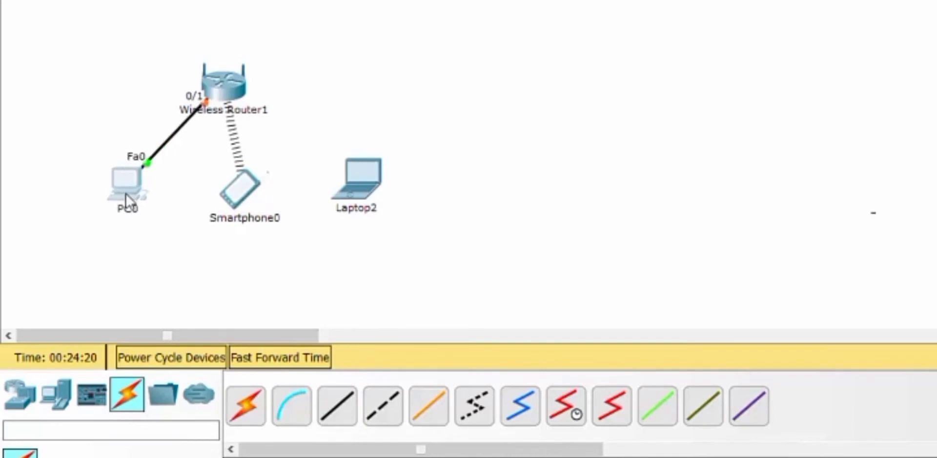
pyautogui.moveTo(341, 200); pyautogui.dragTo(352, 190)
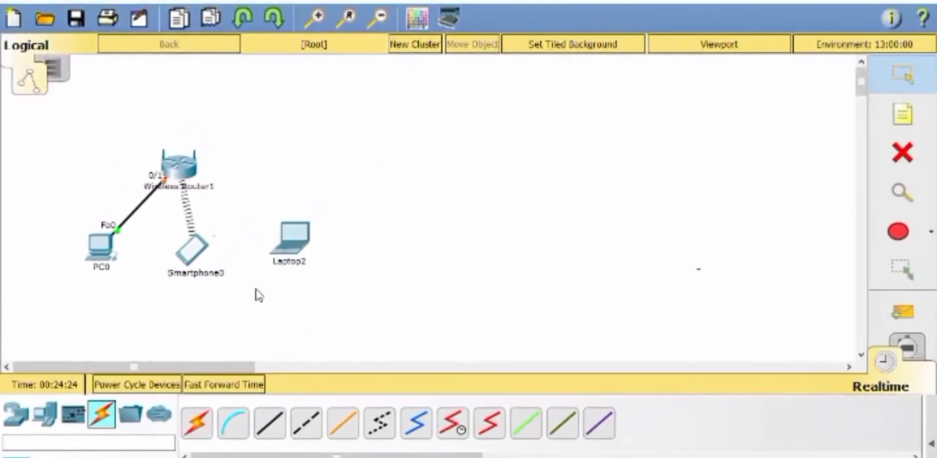
# - Open the laptop's physical device view, power the laptop off and remove its installed Ethernet module
pyautogui.click(300, 248)
pyautogui.moveTo(333, 12); pyautogui.dragTo(557, 0)
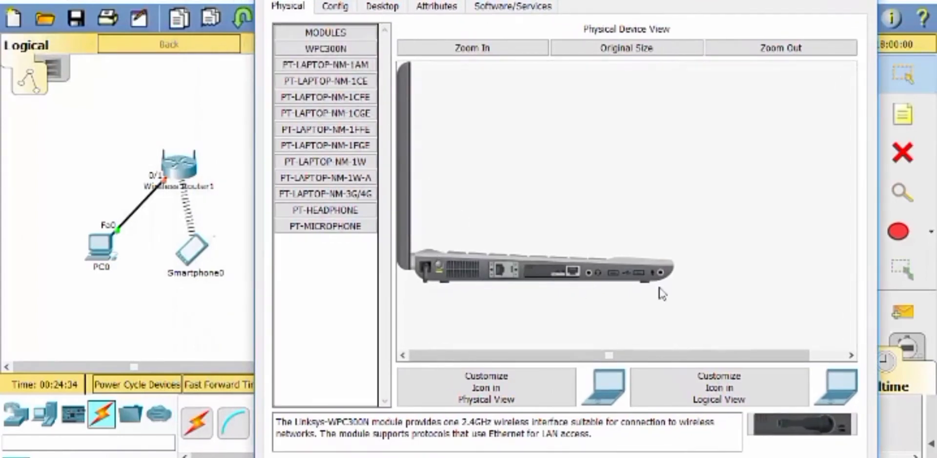
pyautogui.click(476, 54)
pyautogui.scroll(-4, 526, 141)
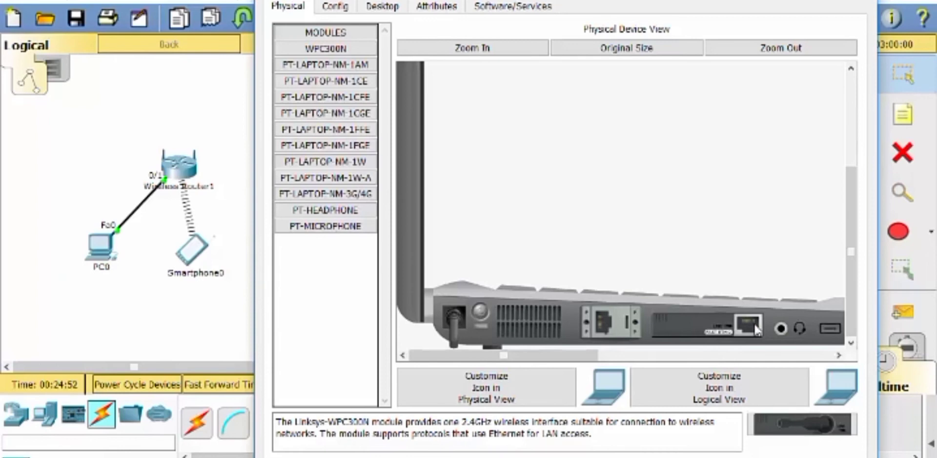
pyautogui.moveTo(756, 330); pyautogui.dragTo(330, 100)
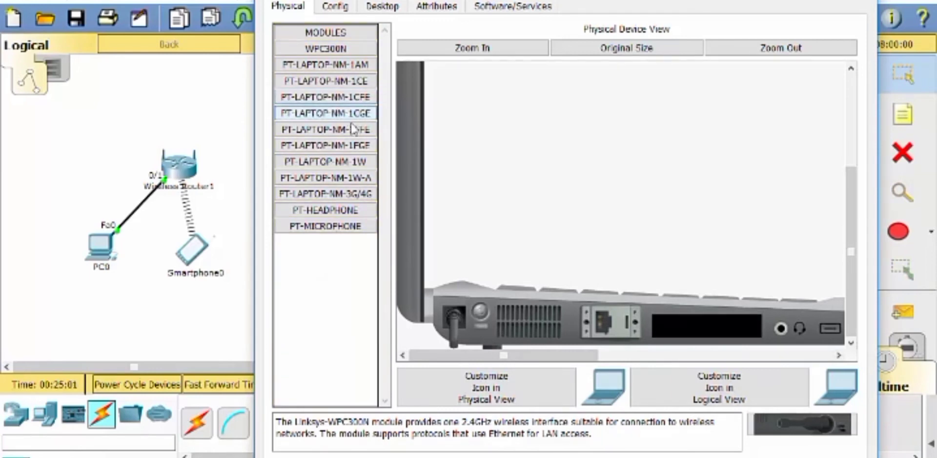
# - Review the descriptions of the laptop's PT-LAPTOP-NM-1AM, 1CE, 1CFE and WPC300N modules, highlighting the WPC300N's wireless interface text
pyautogui.click(325, 66)
pyautogui.click(333, 85)
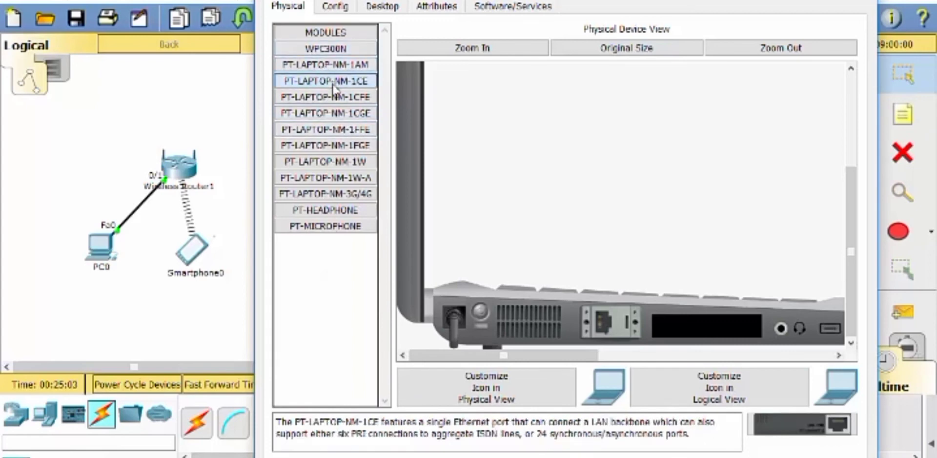
pyautogui.click(333, 97)
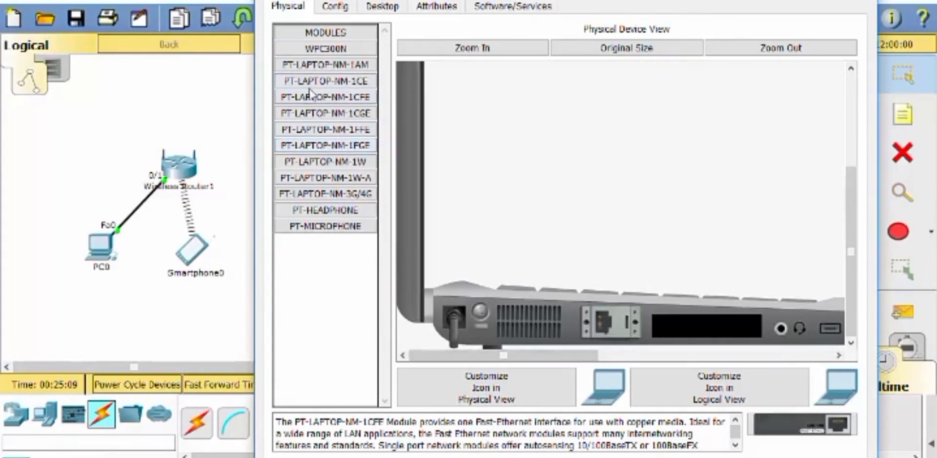
pyautogui.click(344, 49)
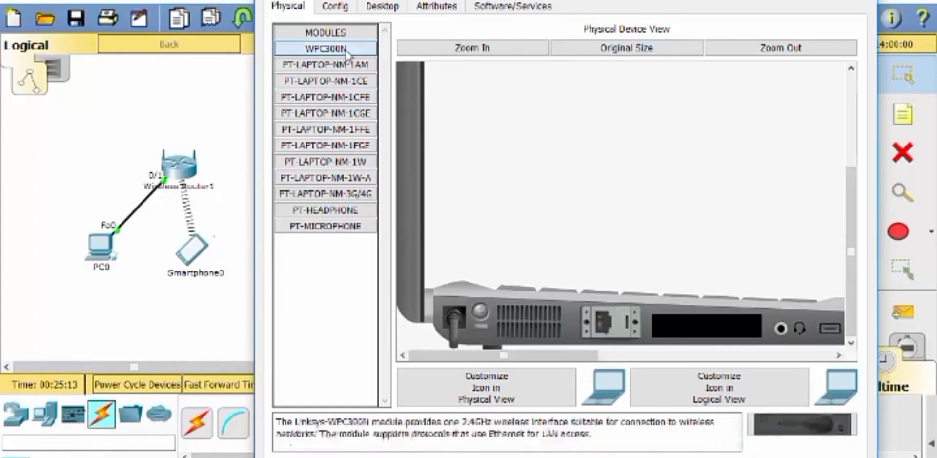
pyautogui.moveTo(460, 421); pyautogui.dragTo(568, 422)
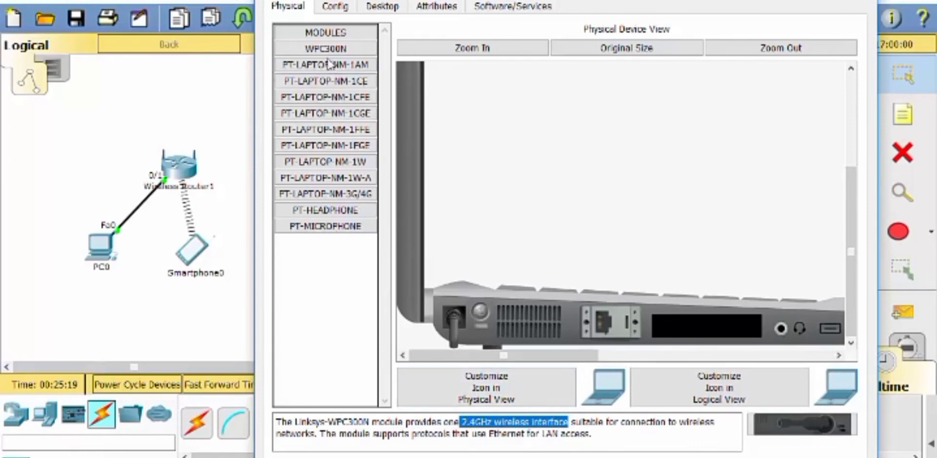
# - Install the WPC300N wireless module in the laptop's empty slot, power the laptop on and close its window
pyautogui.moveTo(326, 49); pyautogui.dragTo(678, 301)
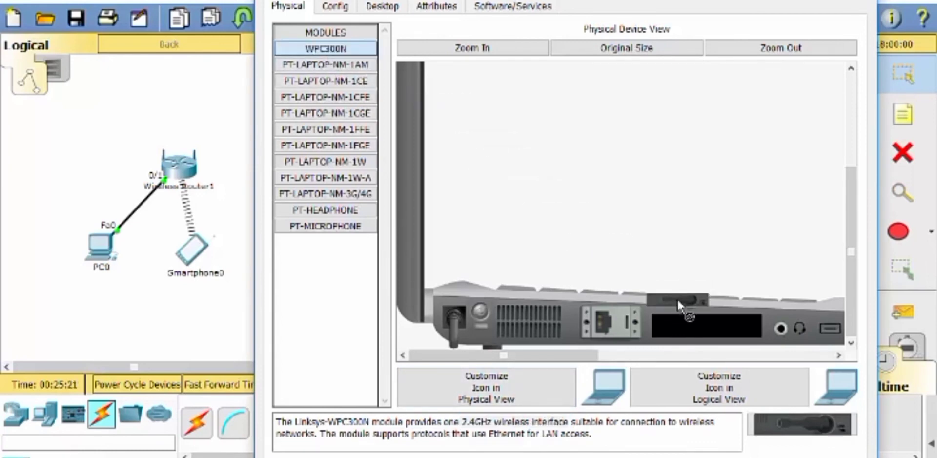
pyautogui.moveTo(712, 329); pyautogui.dragTo(705, 322)
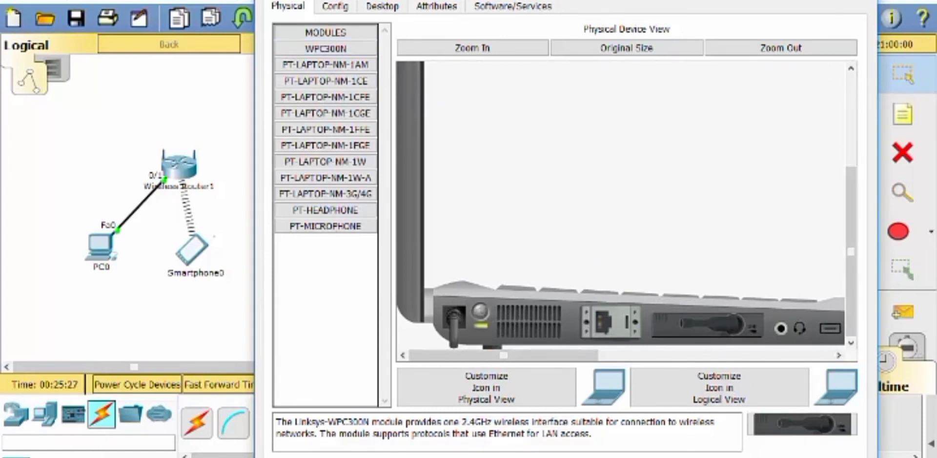
pyautogui.click(863, 1)
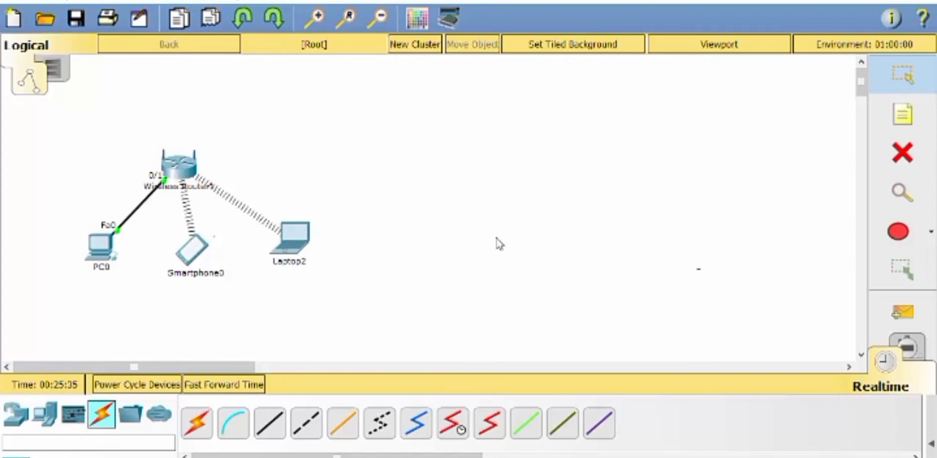
pyautogui.moveTo(367, 164); pyautogui.dragTo(244, 318)
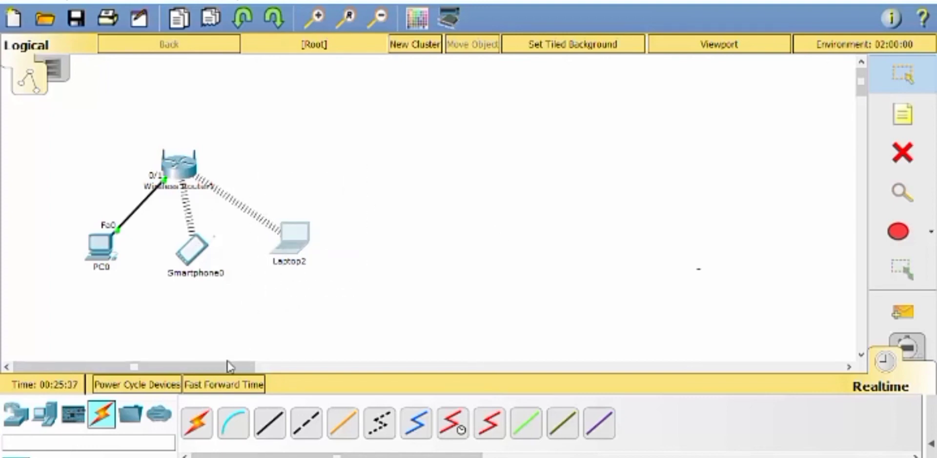
pyautogui.click(911, 155)
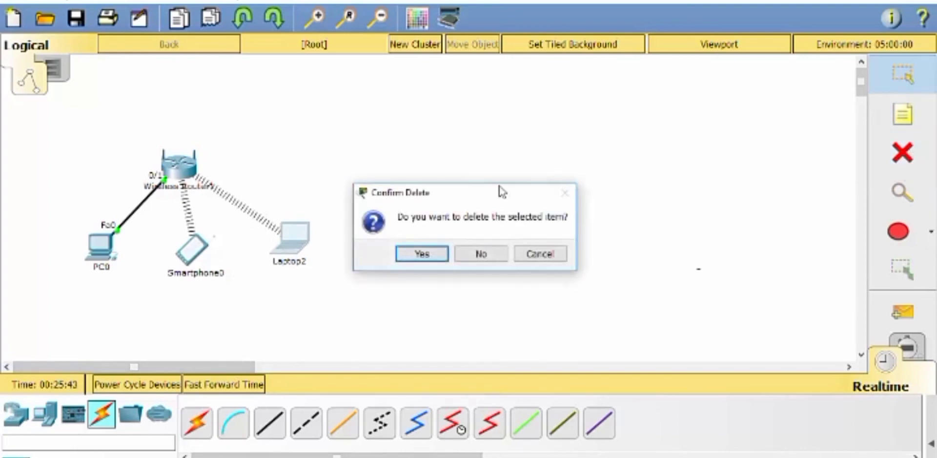
pyautogui.moveTo(487, 176); pyautogui.dragTo(491, 168)
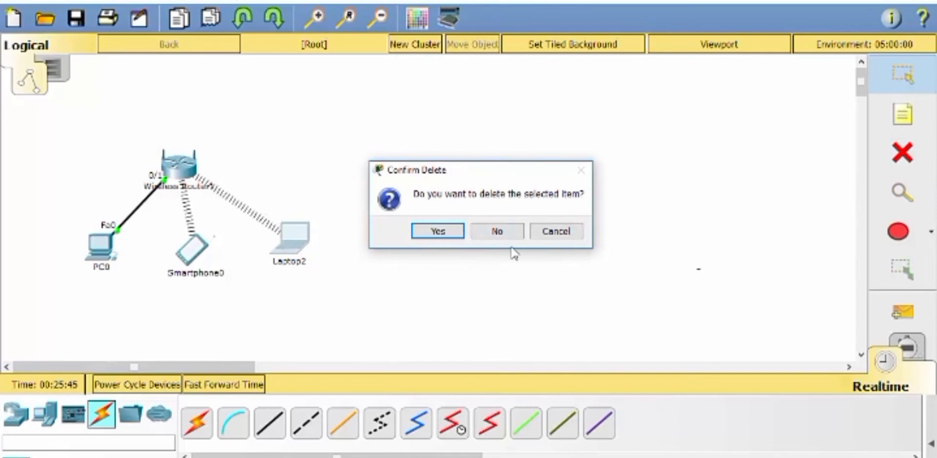
pyautogui.click(502, 235)
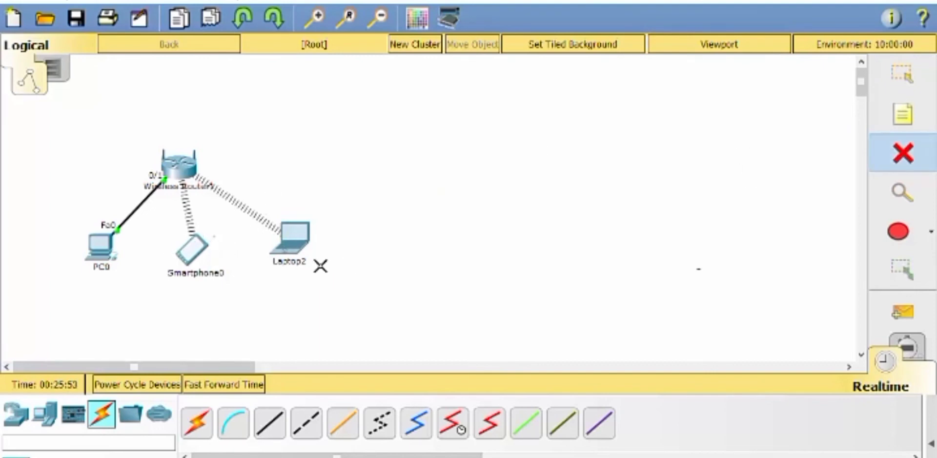
# - Delete the smartphone below the wireless router, testing undo and redo on that deletion
pyautogui.click(195, 251)
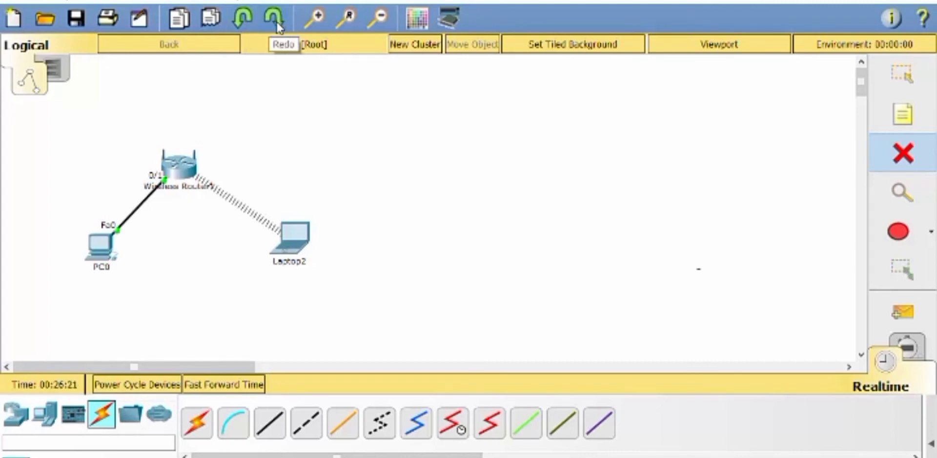
pyautogui.click(242, 20)
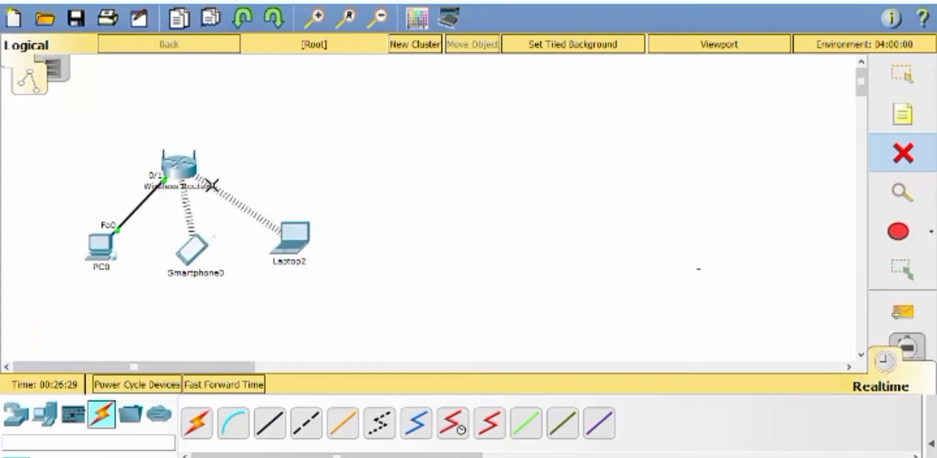
pyautogui.click(272, 25)
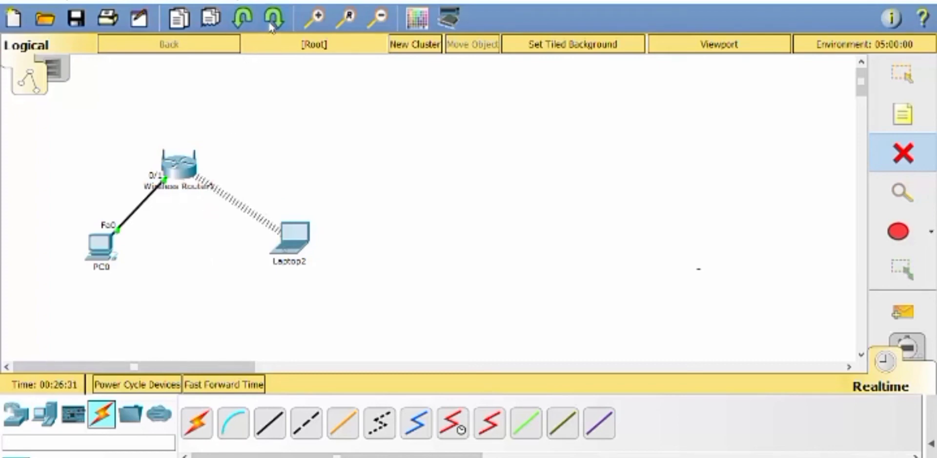
pyautogui.click(899, 87)
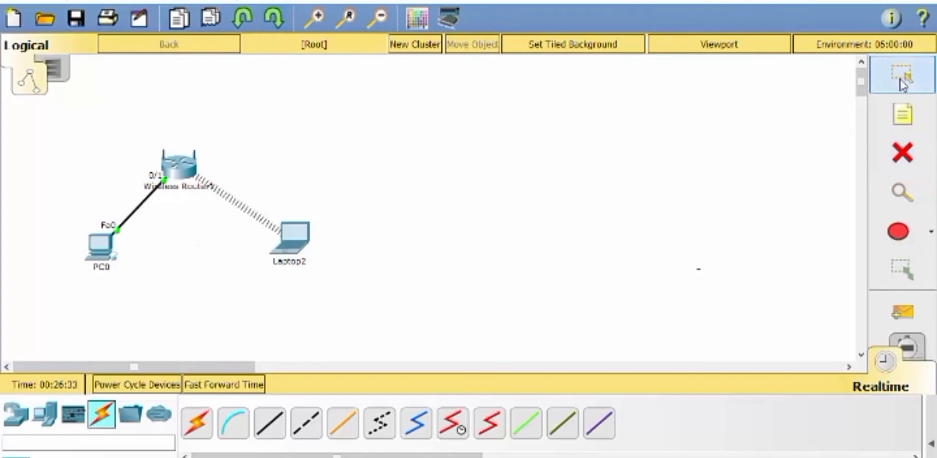